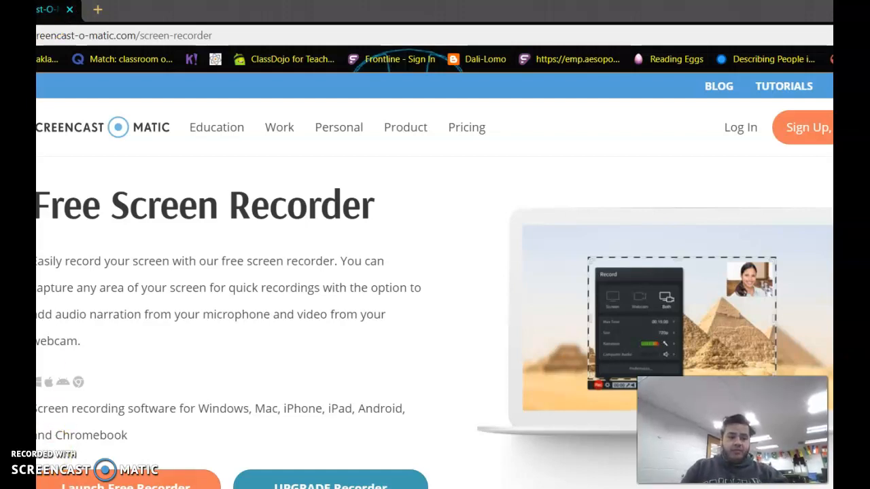
Step: Search the web for goolge chrome extentions and open the Google Chrome Web Store result
click(259, 30)
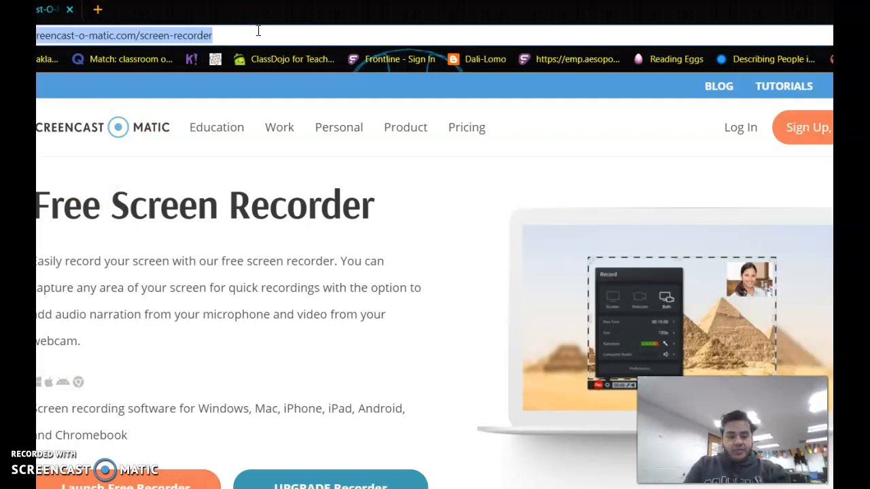
text(ex)
key(BackSpace)
key(BackSpace)
text(goolge chrome exte)
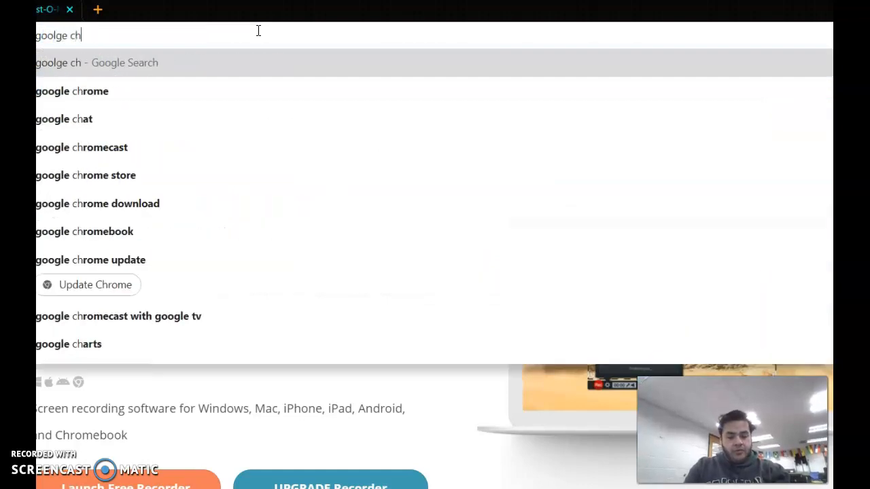
text(ntions)
key(Return)
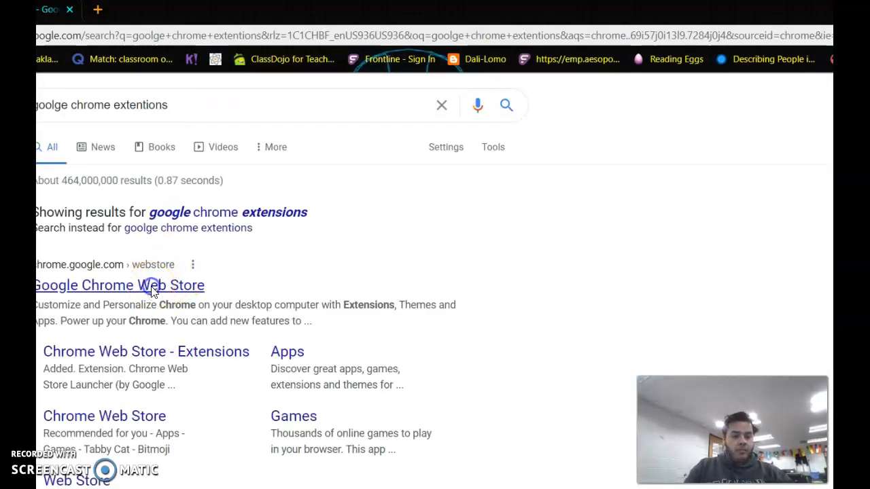
click(152, 289)
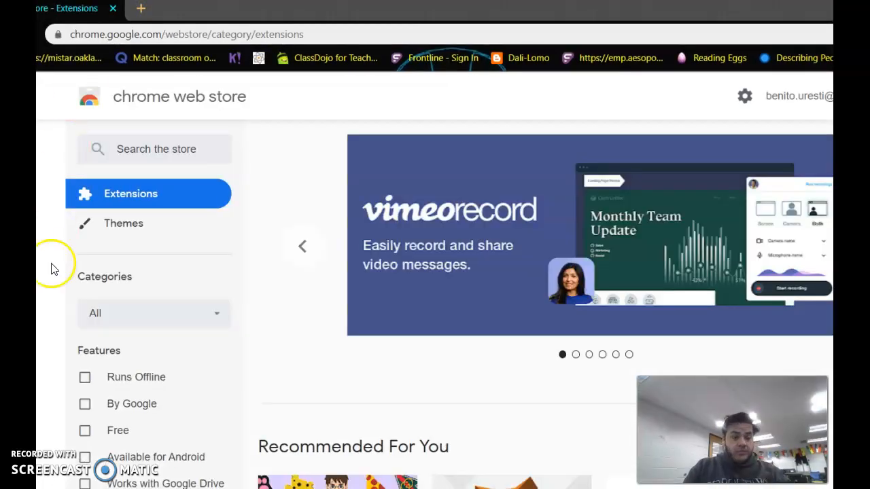
Step: Search the Chrome Web Store for chrome remote desktop
click(129, 146)
text(chrome )
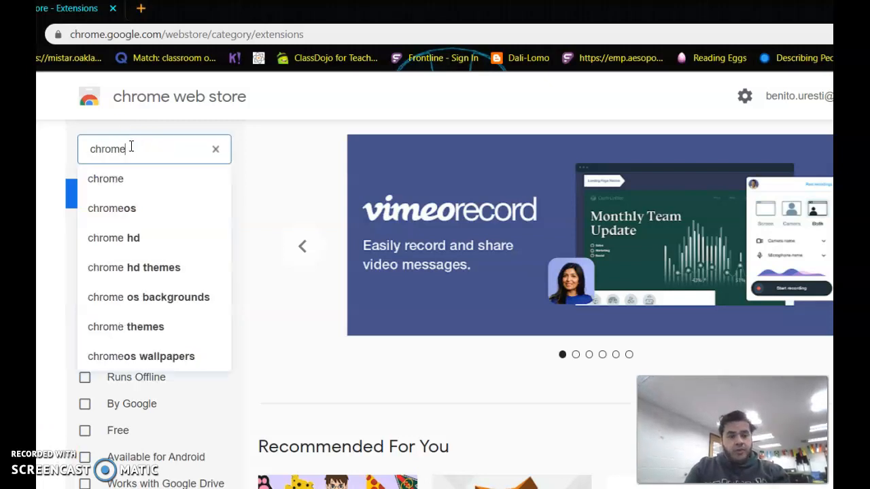
text(remote)
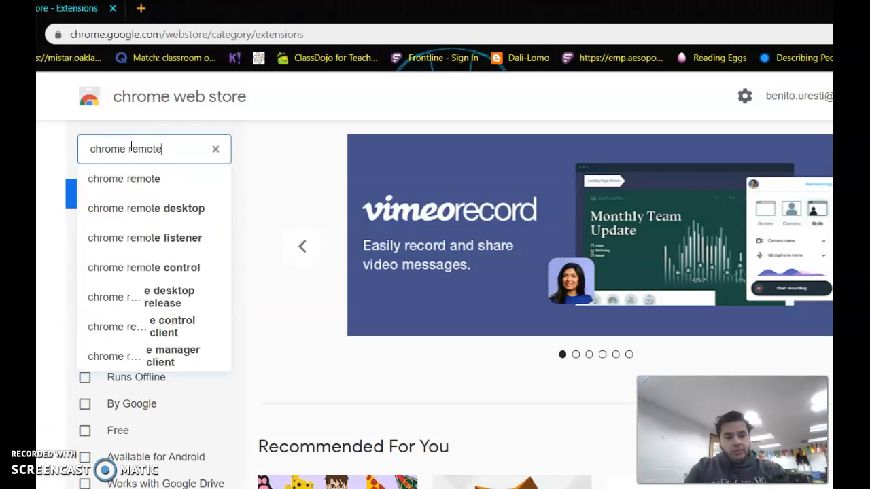
click(163, 180)
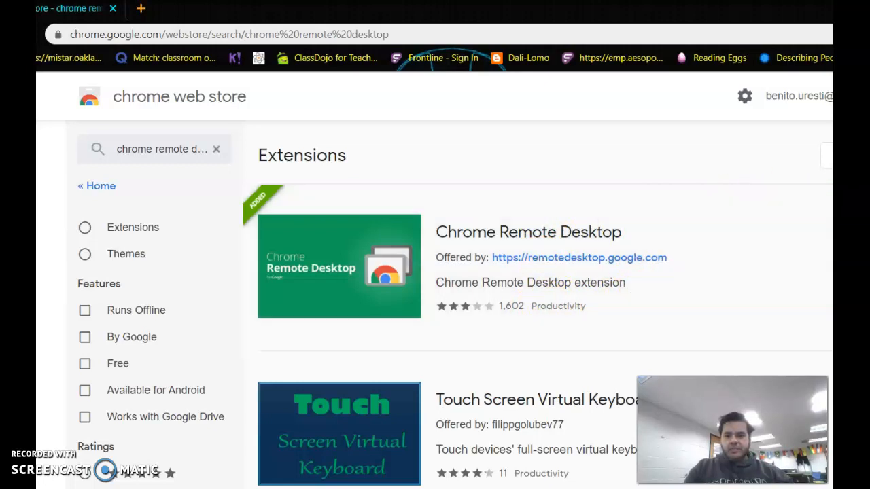
Step: Open the Chrome Remote Desktop extension page
click(490, 236)
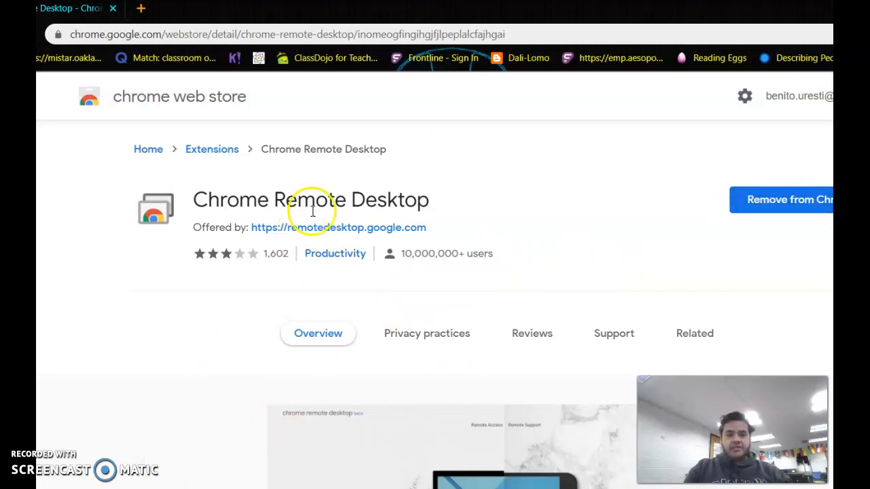
double_click(468, 8)
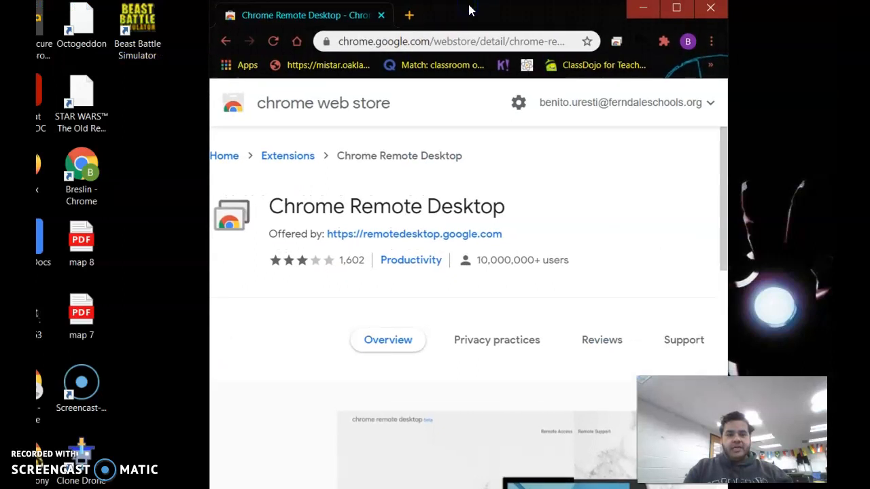
click(680, 13)
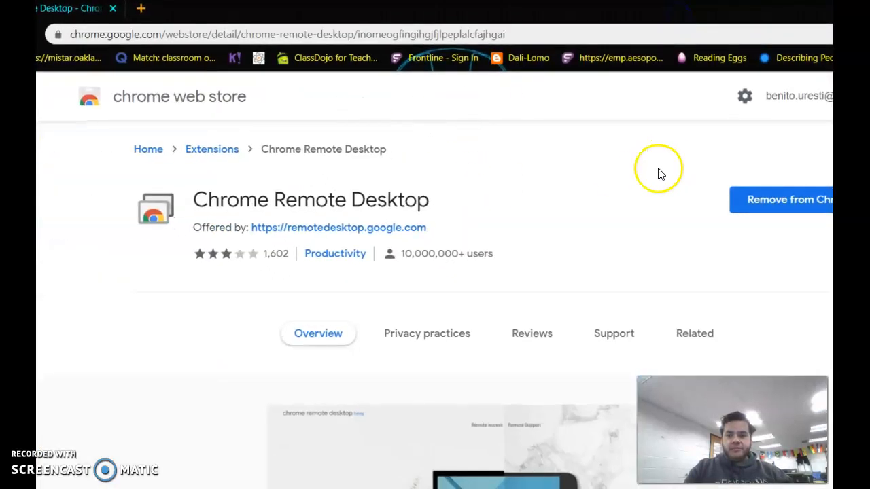
Step: Remove the Chrome Remote Desktop extension from Chrome and add it back again
click(782, 207)
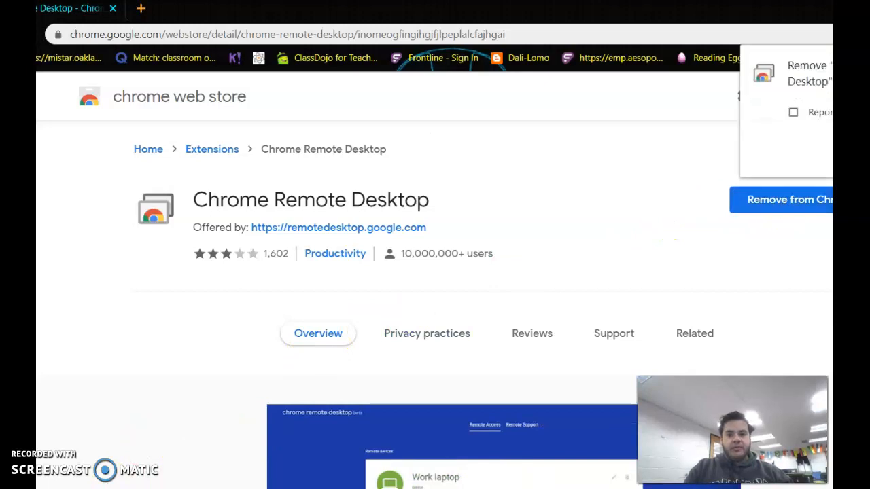
key(Return)
click(797, 203)
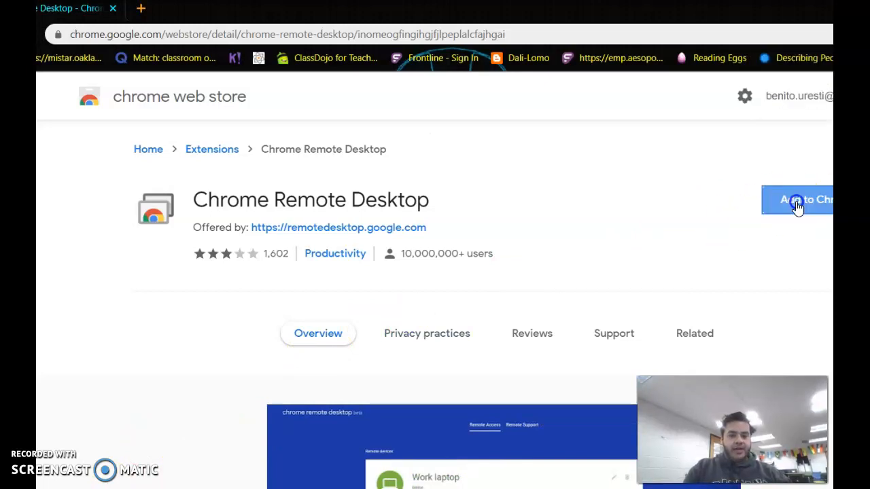
click(543, 226)
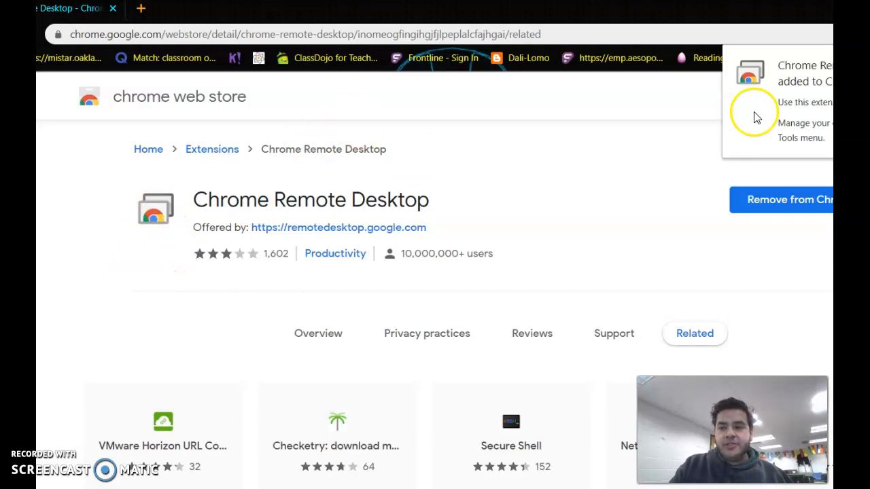
Step: Open Chrome Remote Desktop from the browser's extensions list to reach its remote access page
click(831, 66)
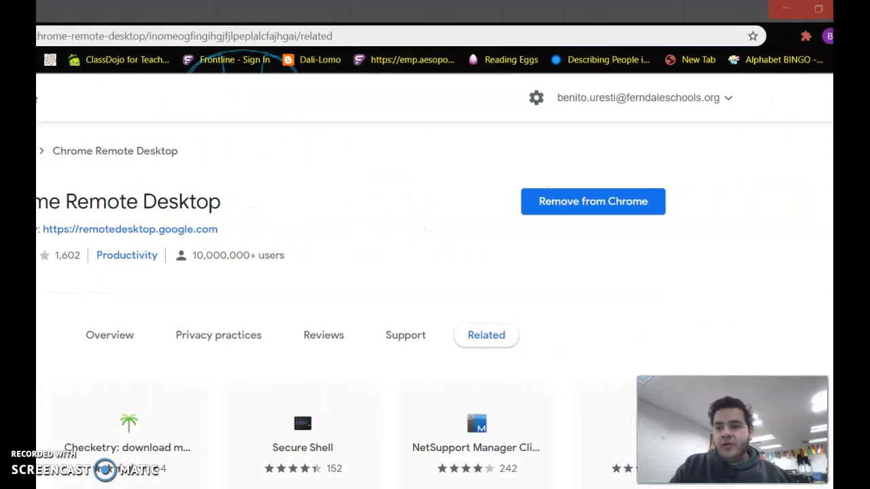
click(805, 38)
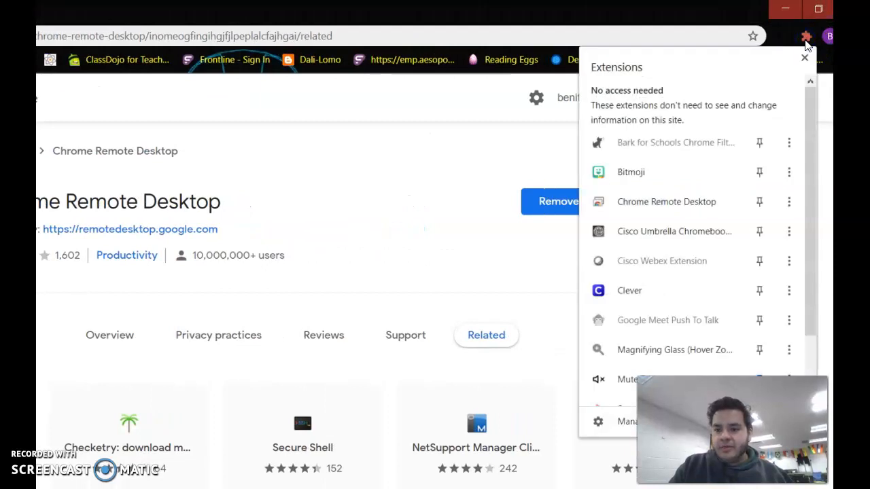
drag(817, 150, 820, 270)
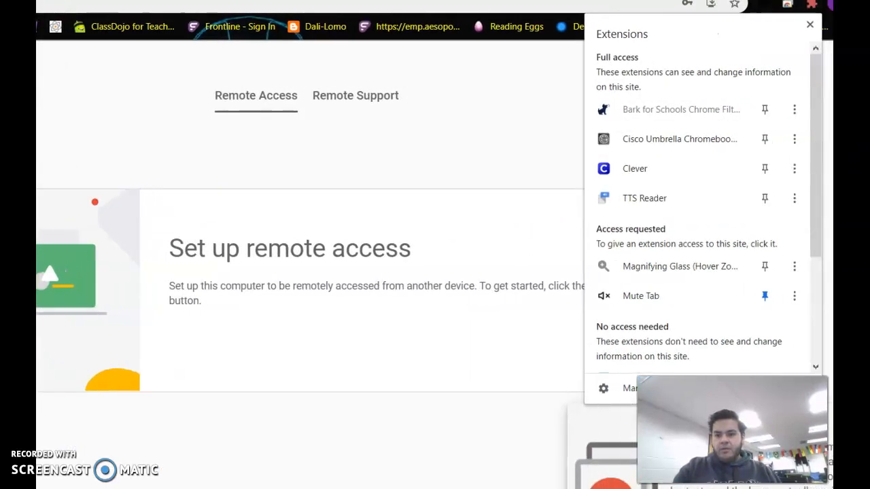
click(811, 5)
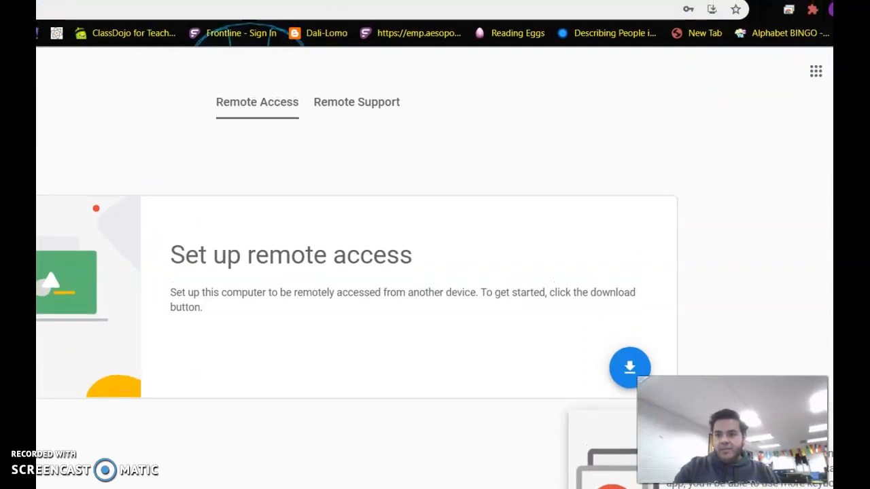
click(789, 10)
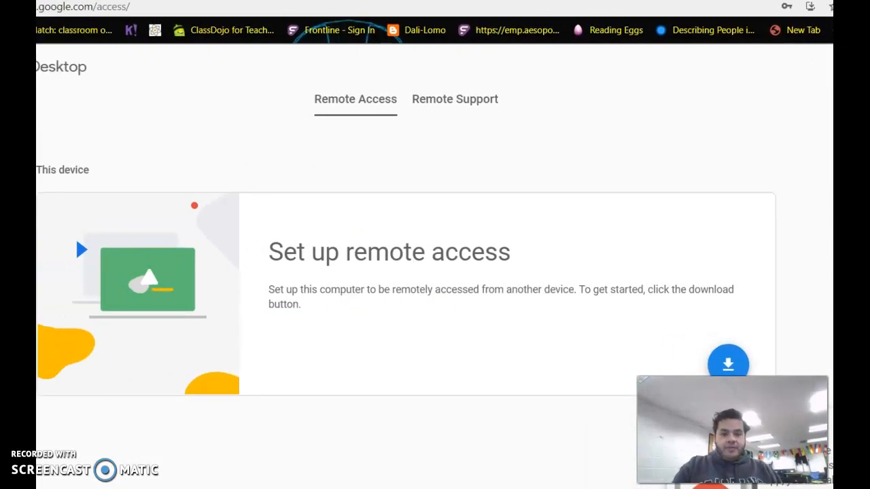
Step: Start setting up remote access by installing the Chrome Remote Desktop app and accepting the installation
click(762, 360)
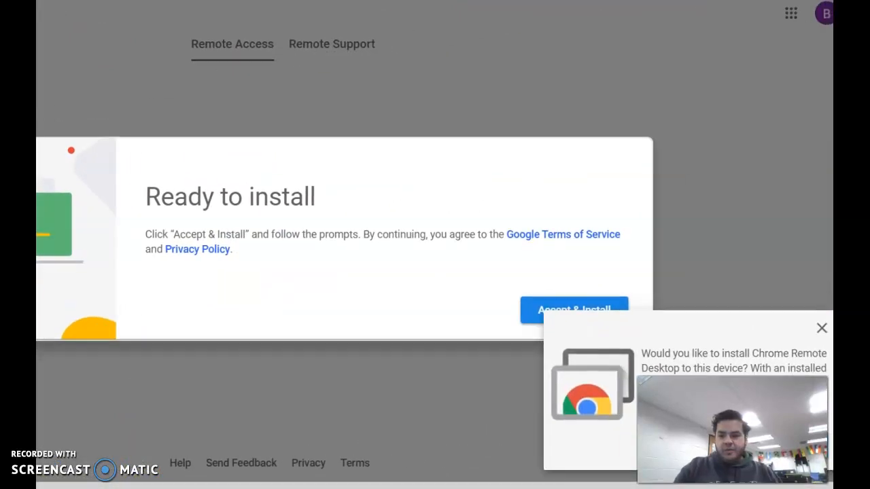
click(485, 400)
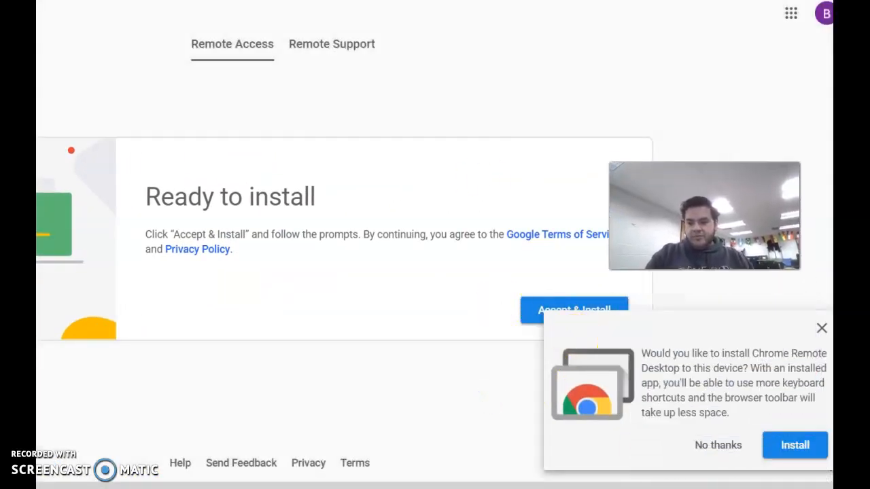
click(790, 447)
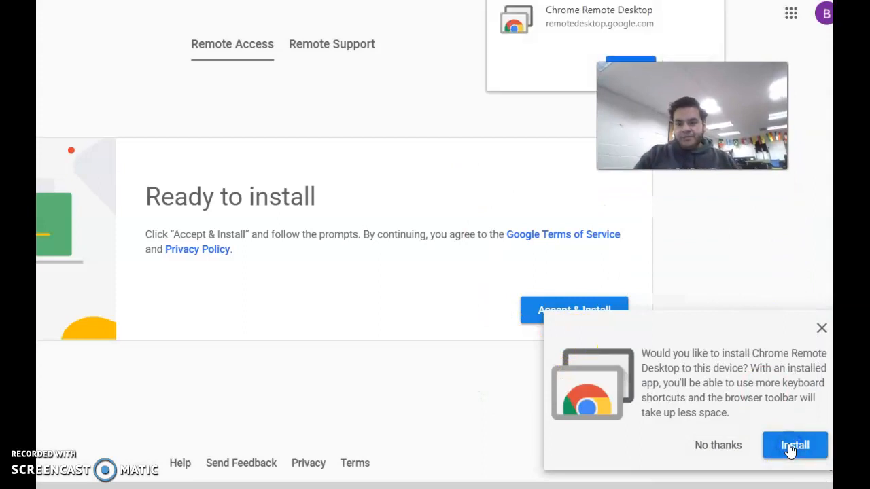
click(626, 59)
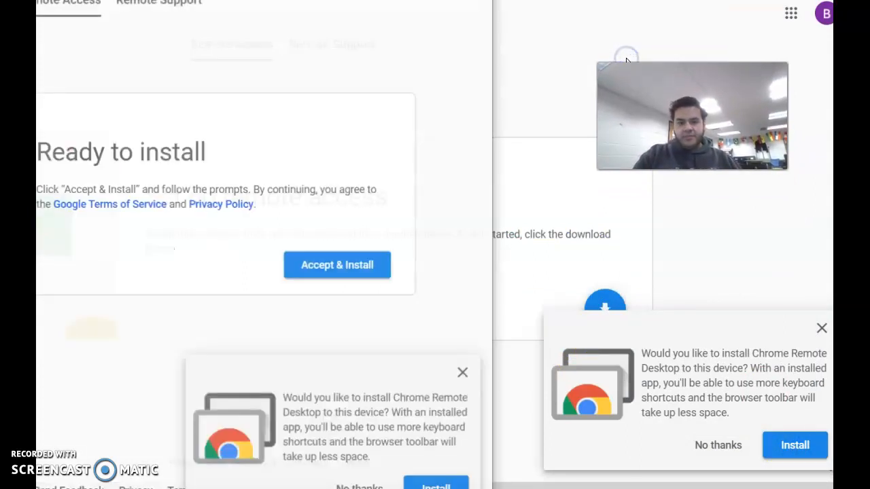
click(328, 264)
click(190, 30)
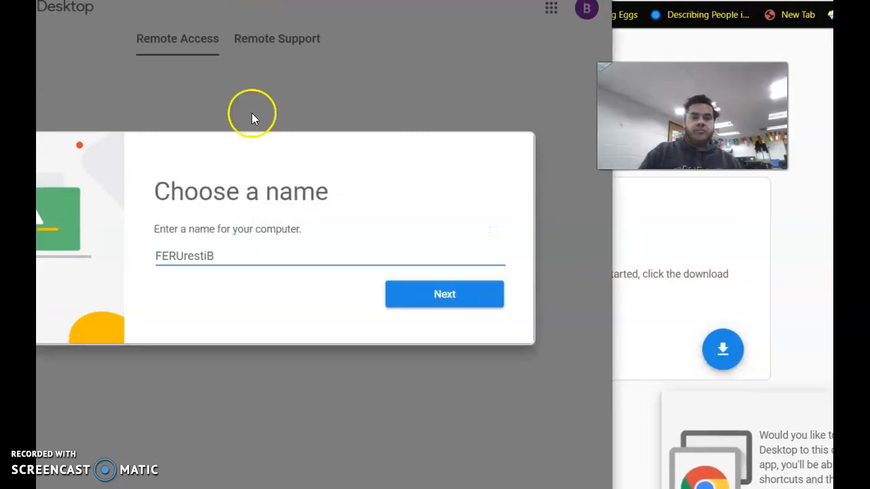
Step: Name the computer new lap top and continue
click(258, 250)
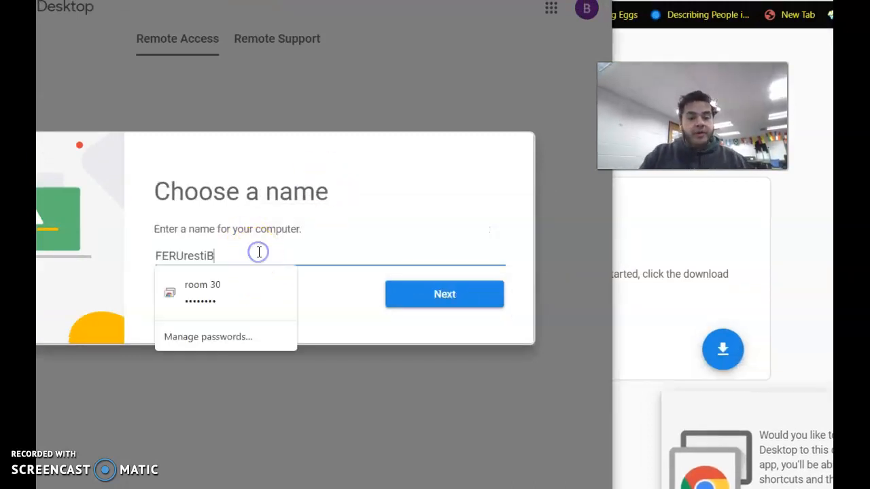
key(BackSpace)
key(BackSpace)
key(BackSpace)
key(BackSpace)
key(BackSpace)
key(BackSpace)
key(BackSpace)
key(BackSpace)
key(BackSpace)
key(BackSpace)
text(new lap top)
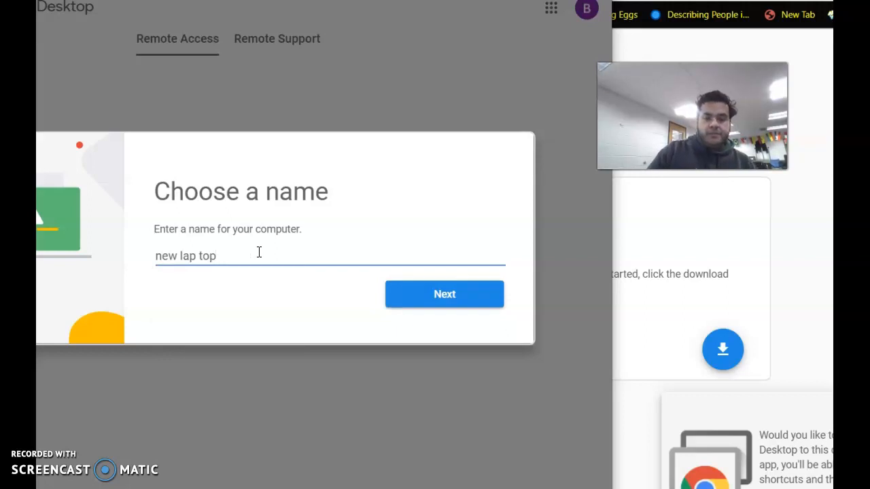
click(412, 295)
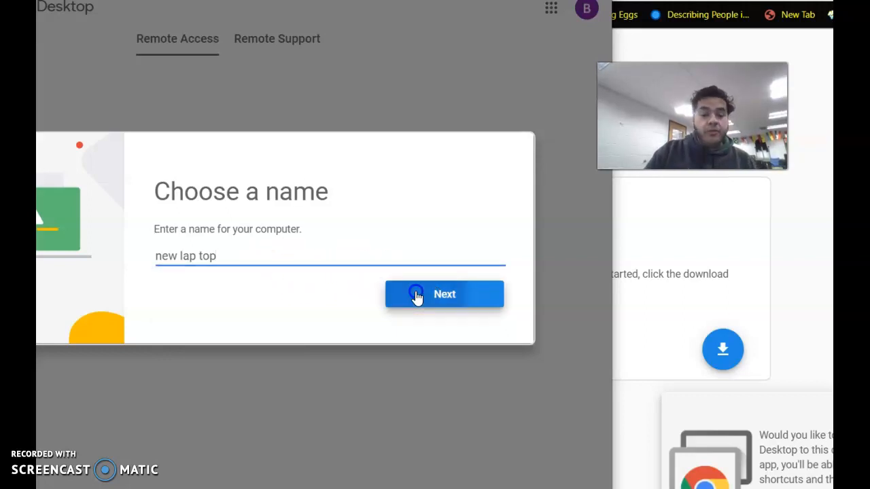
Step: Try to set a PIN by entering a short PIN in both PIN fields
click(174, 277)
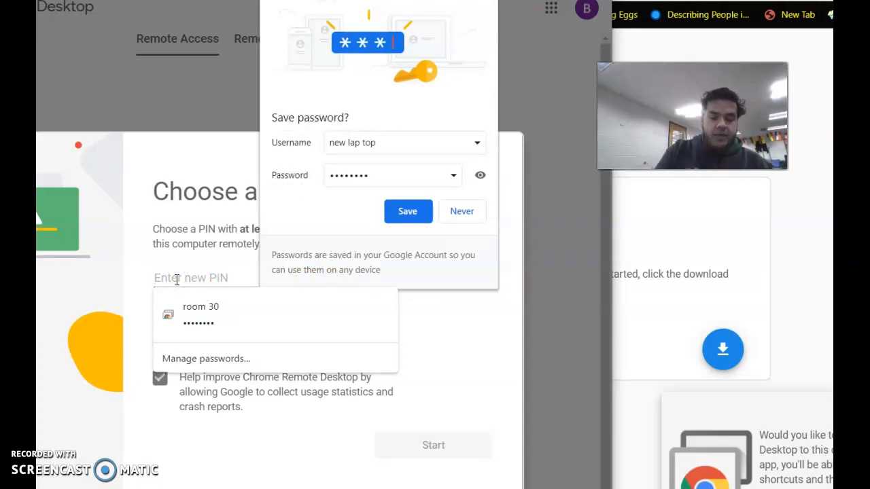
text(1)
click(192, 321)
text(12)
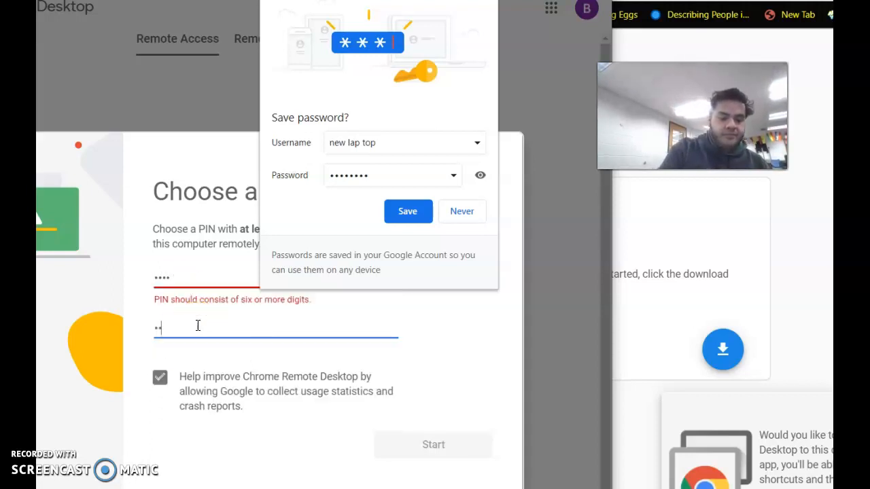
click(442, 392)
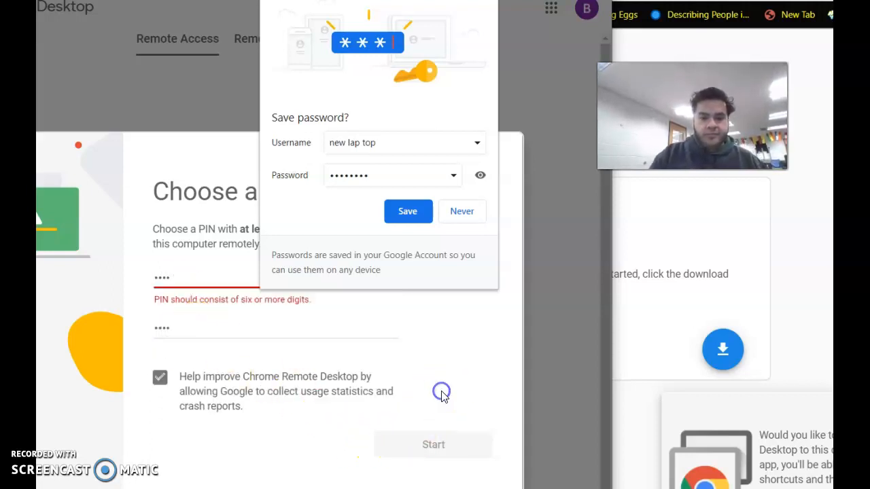
Step: Replace the PIN in the first field with a PIN of at least six digits
click(235, 275)
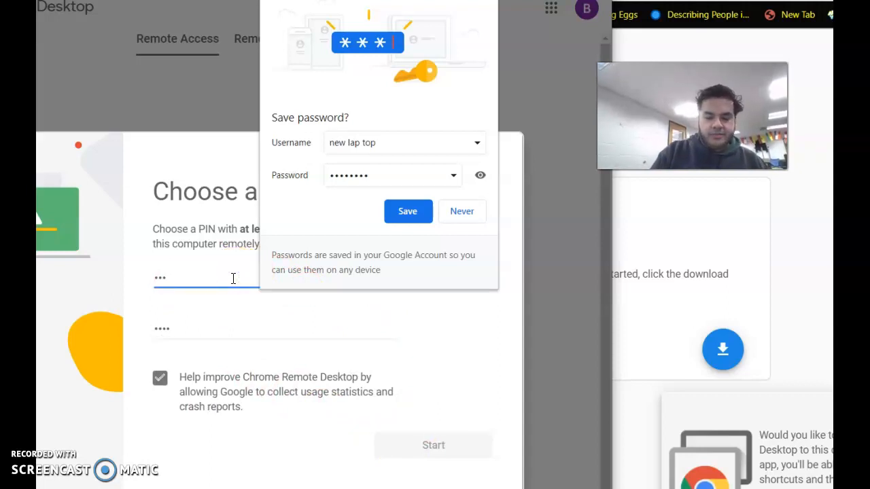
key(BackSpace)
key(BackSpace)
key(BackSpace)
key(BackSpace)
text(••)
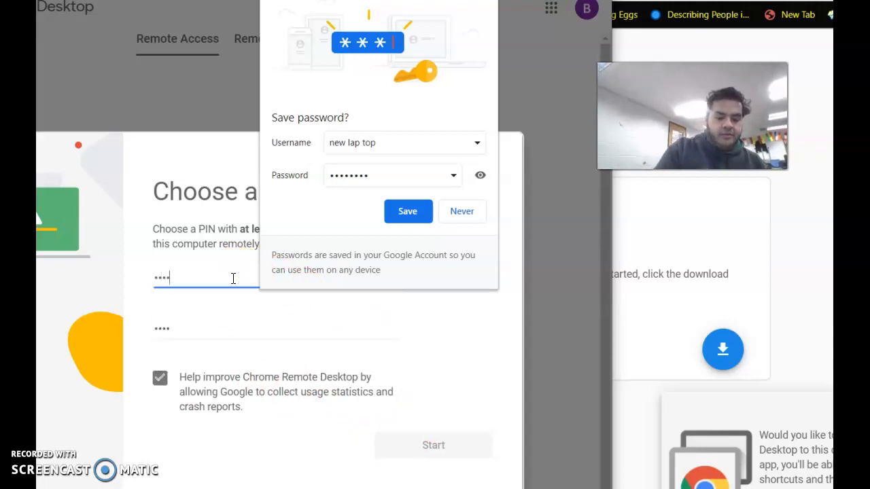
text(••)
key(BackSpace)
key(BackSpace)
key(BackSpace)
key(BackSpace)
text(••)
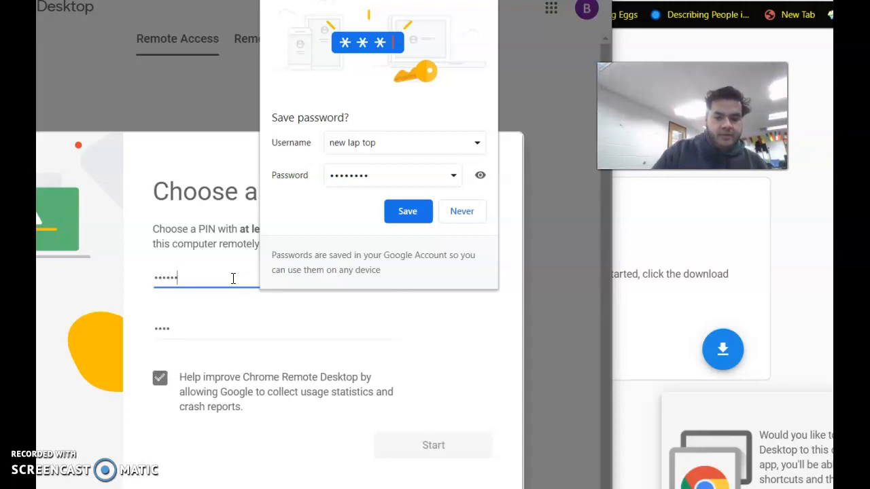
Step: Re-enter the new PIN to confirm it and start remote access, accepting the password-saving prompt
click(201, 323)
key(BackSpace)
key(BackSpace)
key(BackSpace)
key(BackSpace)
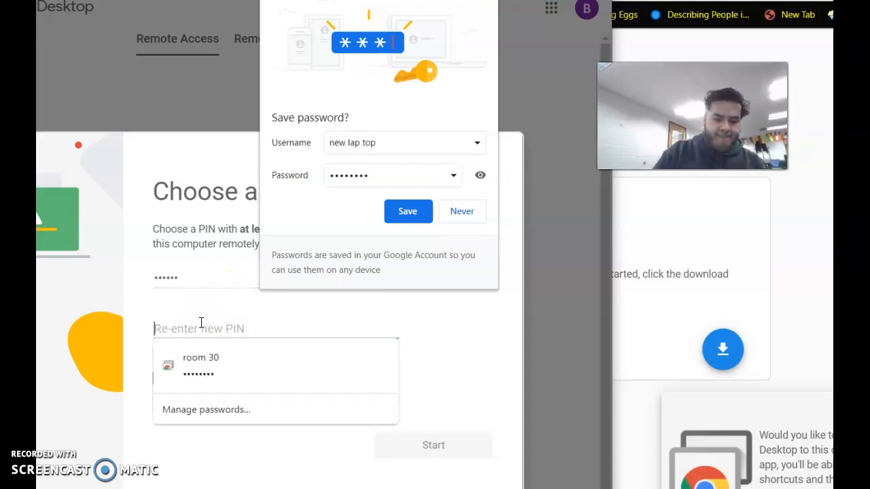
text(••)
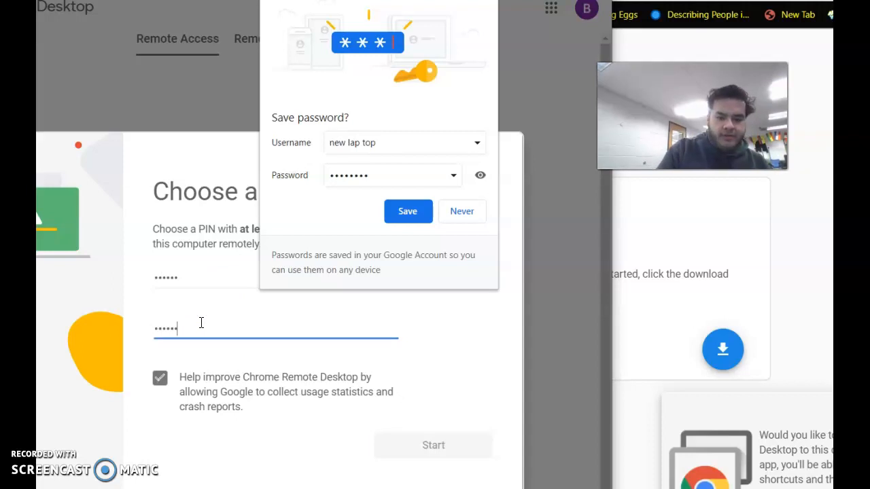
click(422, 445)
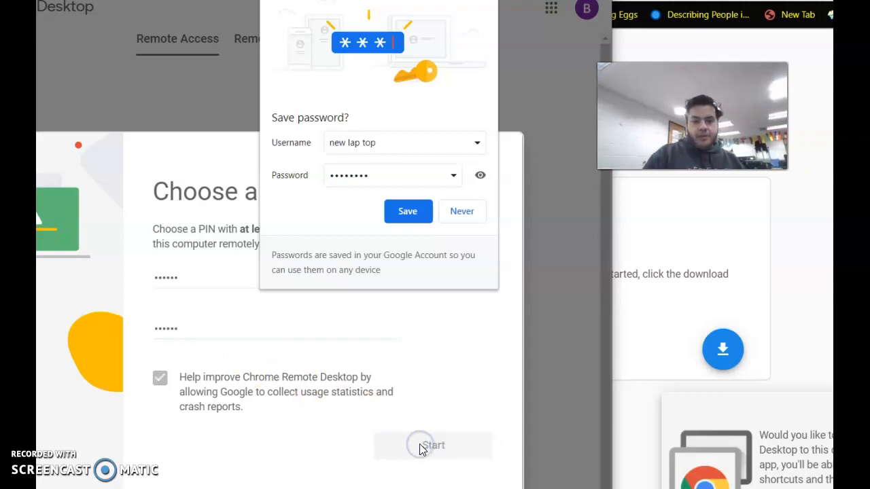
click(416, 214)
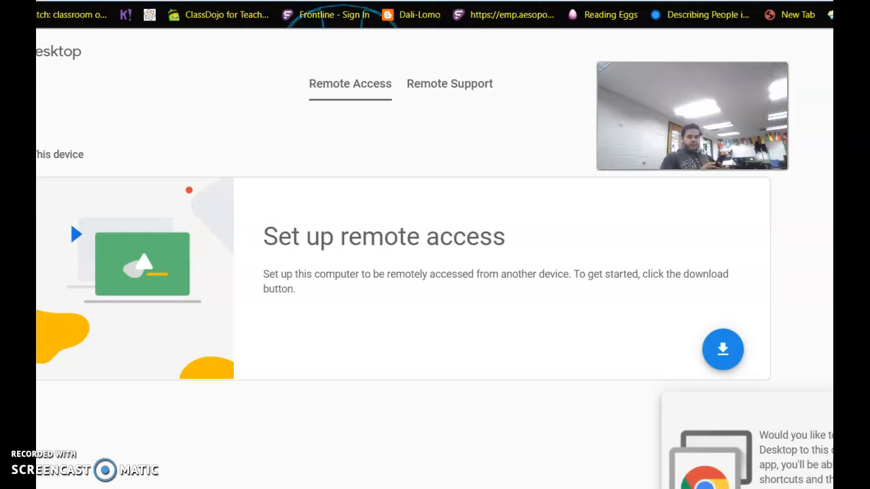
Step: Open the ClassDojo bookmark and switch to the next browser tab
click(231, 17)
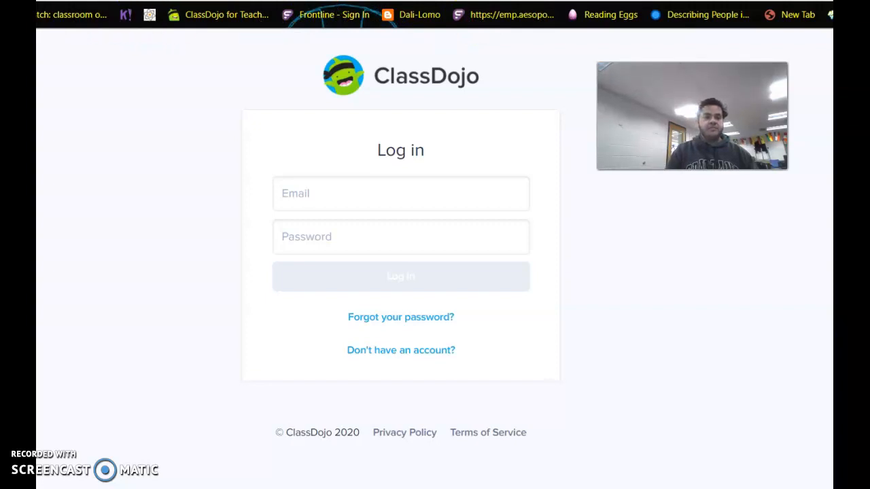
key(ctrl+Tab)
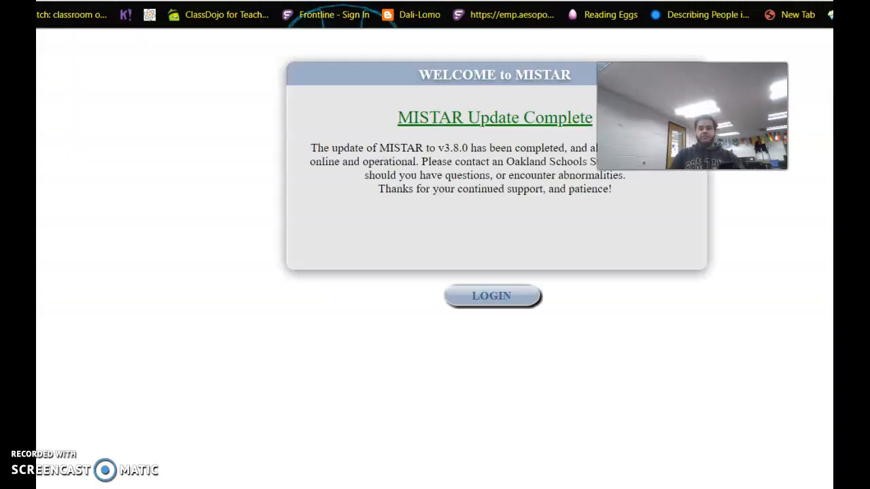